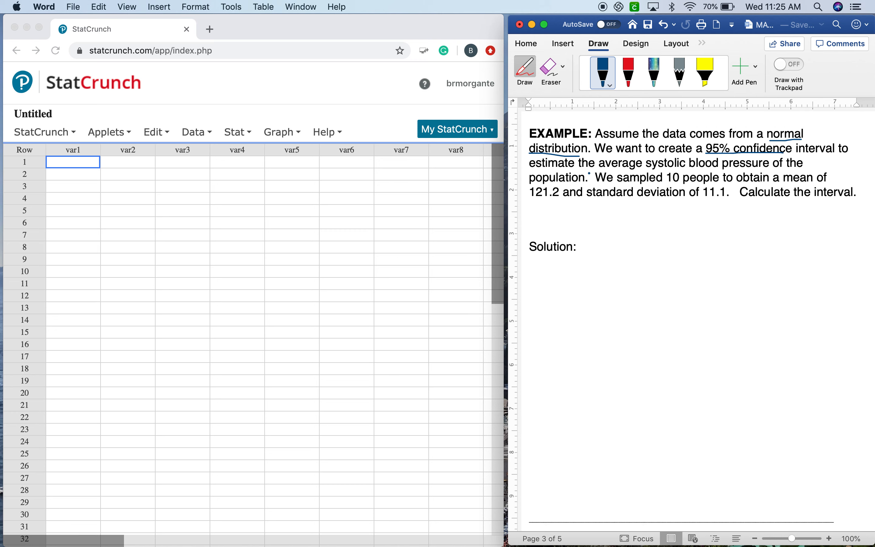
Box the word "average" in the example with blue ink and handwrite μ beside "Solution:"
mouse_move(603, 168)
left_mouse_down()
mouse_move(647, 163)
mouse_move(639, 155)
mouse_move(595, 157)
mouse_move(597, 171)
mouse_move(610, 174)
left_mouse_up()
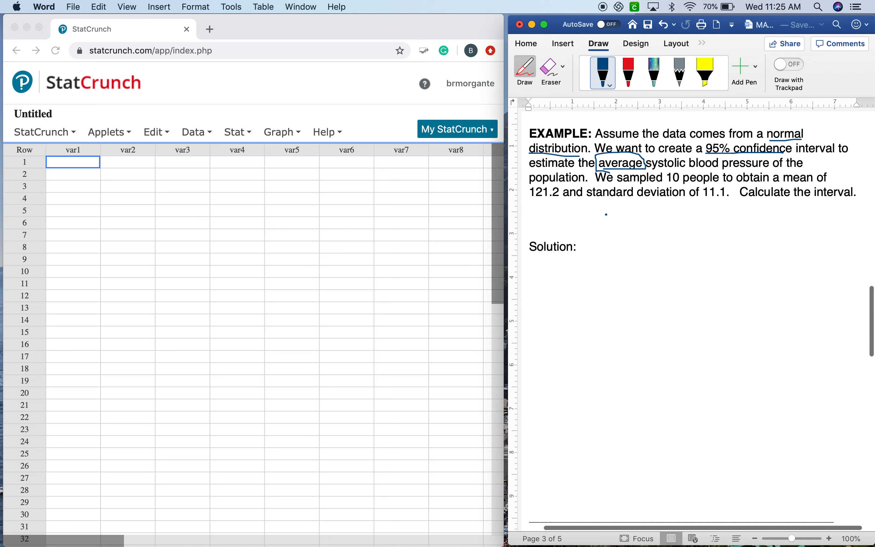
mouse_move(597, 252)
left_mouse_down()
mouse_move(603, 238)
mouse_move(614, 250)
left_mouse_up()
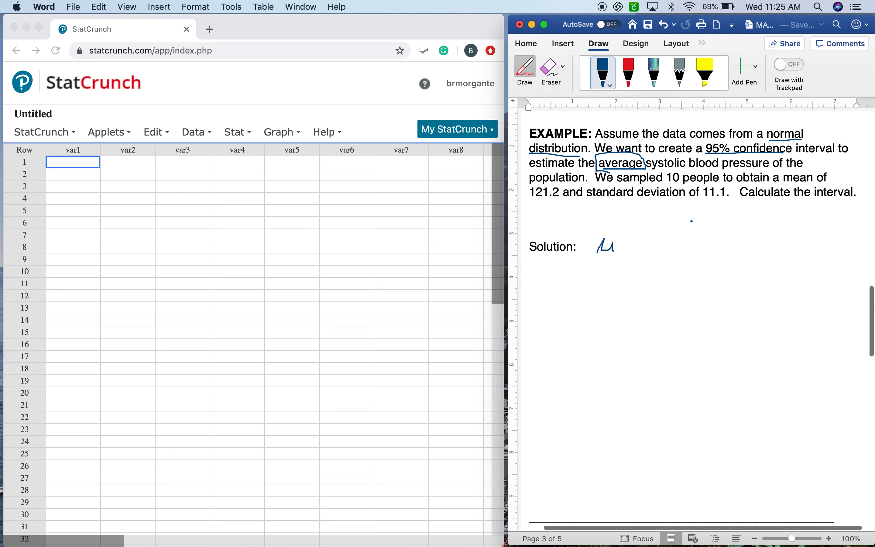
Underline "10 people", "mean" and "121.2" in the example and handwrite n = 10 and x̄ = 121.2 below "Solution:"
left_click_drag(672, 186, 699, 185)
left_click_drag(559, 276, 565, 286)
mouse_move(595, 277)
left_mouse_down()
mouse_move(594, 287)
mouse_move(596, 279)
left_mouse_up()
left_click_drag(789, 181, 809, 182)
left_click_drag(531, 196, 566, 198)
mouse_move(560, 312)
left_mouse_down()
mouse_move(559, 322)
mouse_move(568, 306)
mouse_move(590, 318)
mouse_move(635, 319)
left_mouse_up()
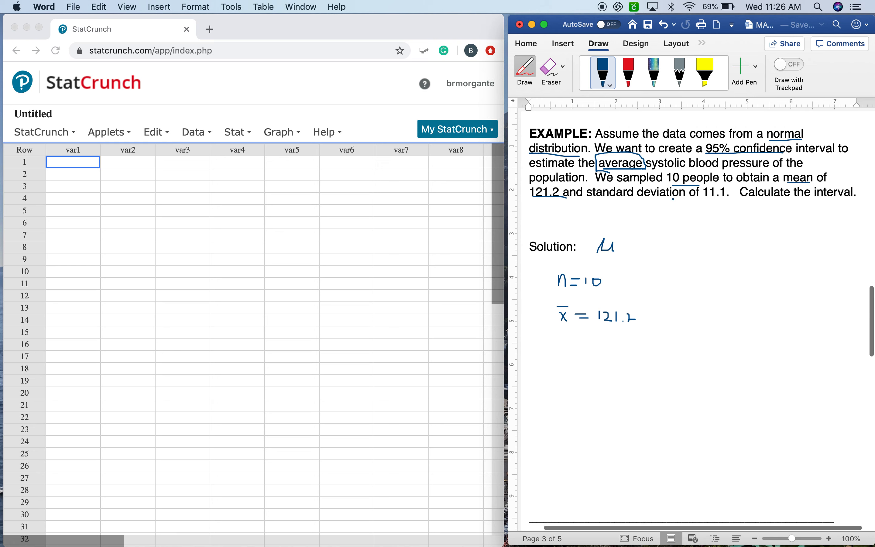
Underline the standard deviation of 11.1 and "Calculate the interval" in ink, and handwrite s = 11.1 and .95 under the mean
left_click_drag(609, 199, 722, 198)
mouse_move(569, 339)
left_mouse_down()
mouse_move(565, 350)
mouse_move(608, 349)
left_mouse_up()
left_click_drag(749, 202, 842, 202)
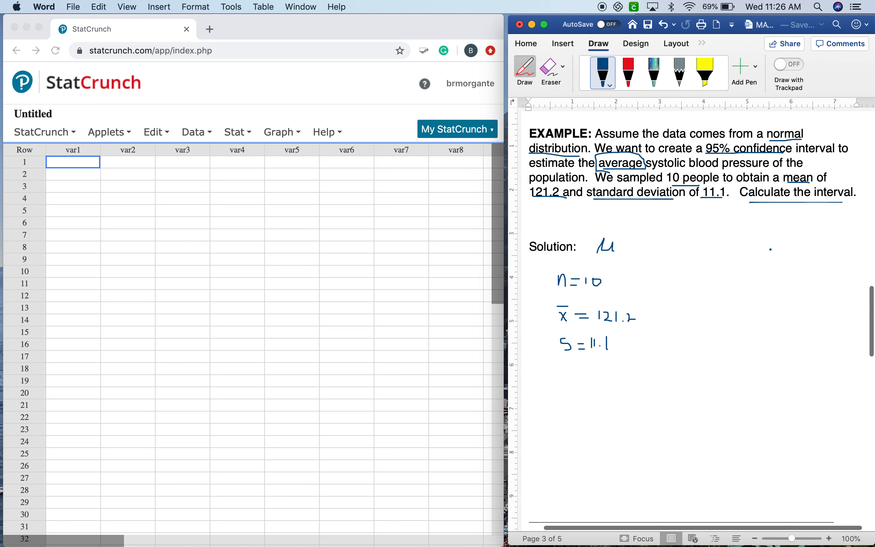
mouse_move(580, 368)
left_mouse_down()
mouse_move(582, 377)
mouse_move(597, 370)
left_mouse_up()
Switch to StatCrunch and start a one-sample T analysis from summary statistics
left_click(235, 131)
left_click(234, 131)
left_click(235, 131)
left_click(235, 131)
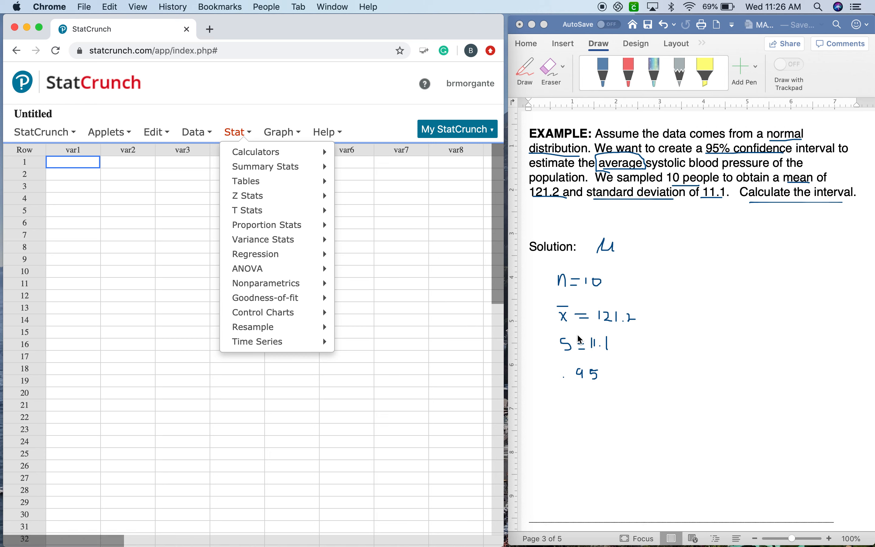
mouse_move(332, 255)
mouse_move(292, 218)
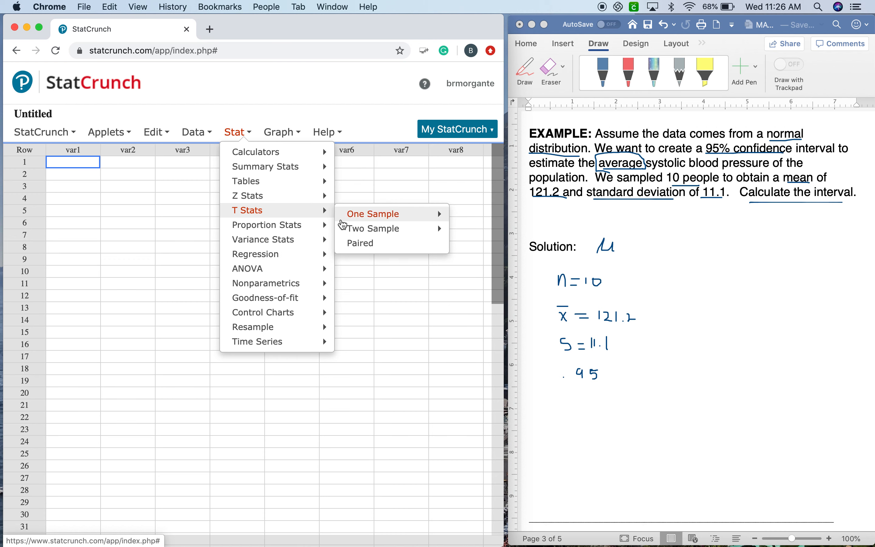
mouse_move(360, 221)
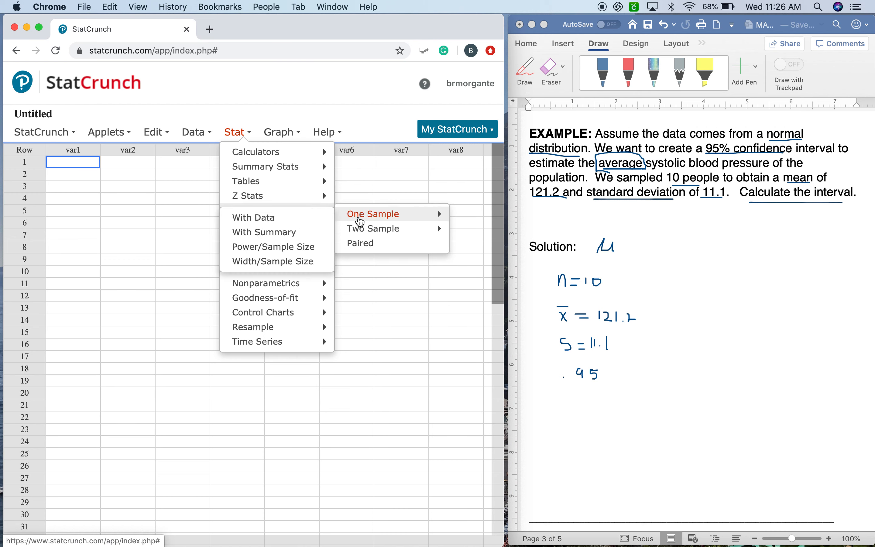
left_click(302, 233)
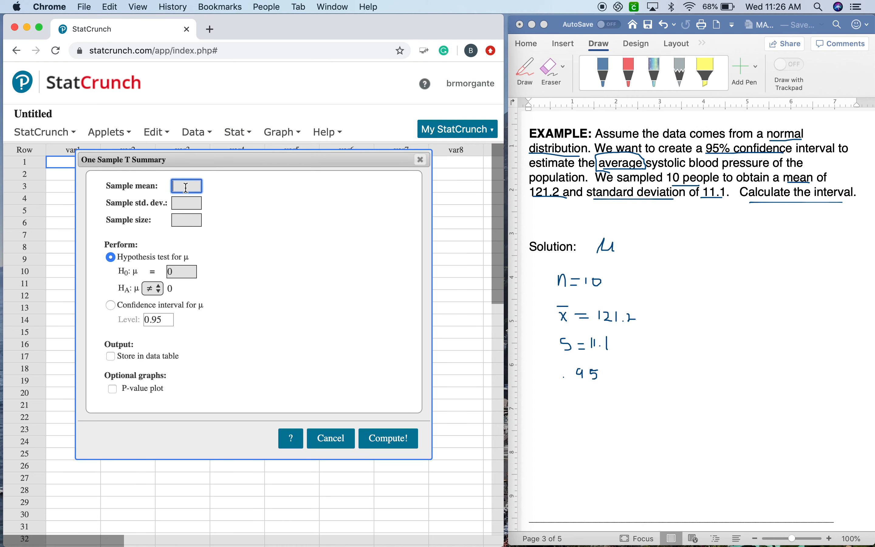
Set the sample mean to 121.2, the sample standard deviation to 11.1 and the sample size to 10
type("121.2")
left_click(196, 208)
type("11.")
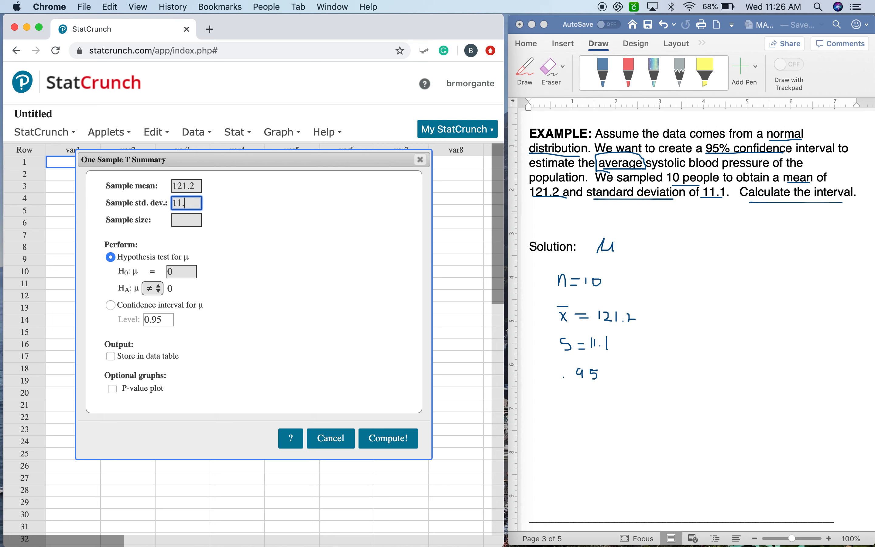
type("1")
left_click(192, 219)
type("10")
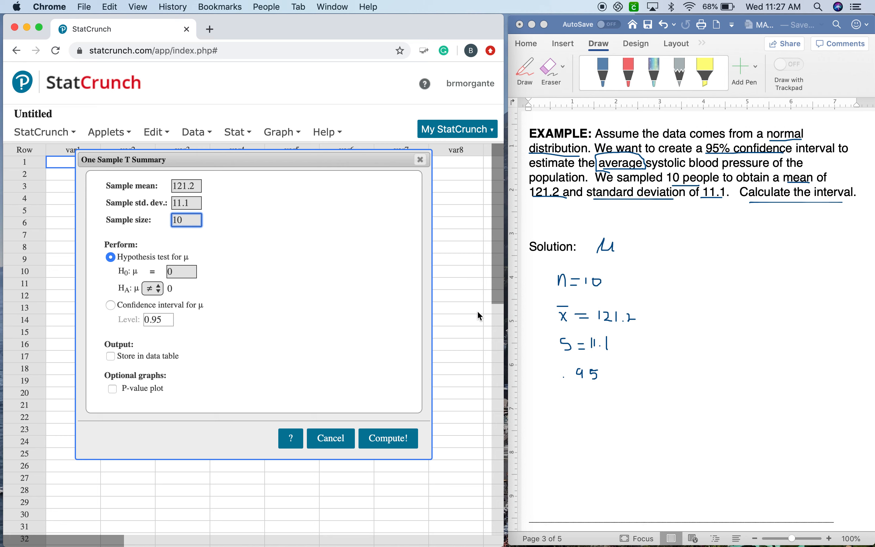
Compute the confidence interval for μ at level 0.95 and select the lower and upper limits in the results
left_click(110, 305)
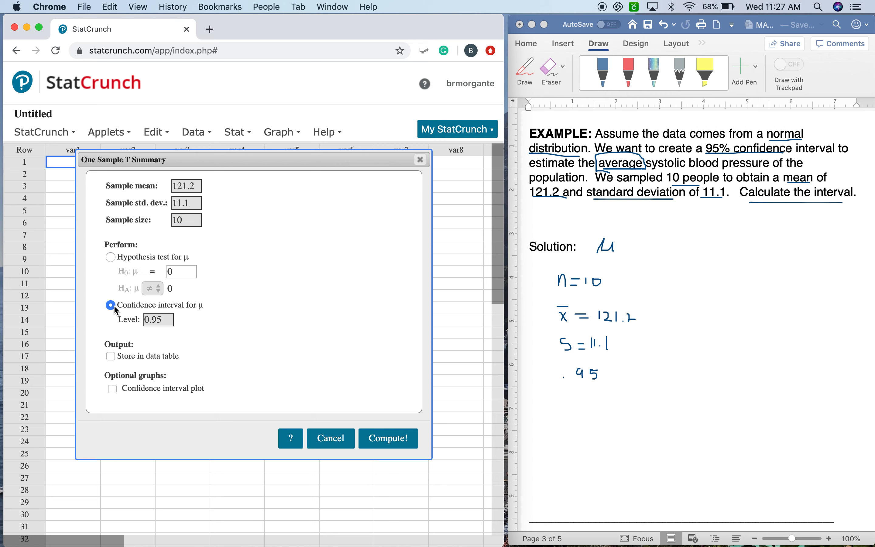
left_click(158, 319)
left_click(393, 446)
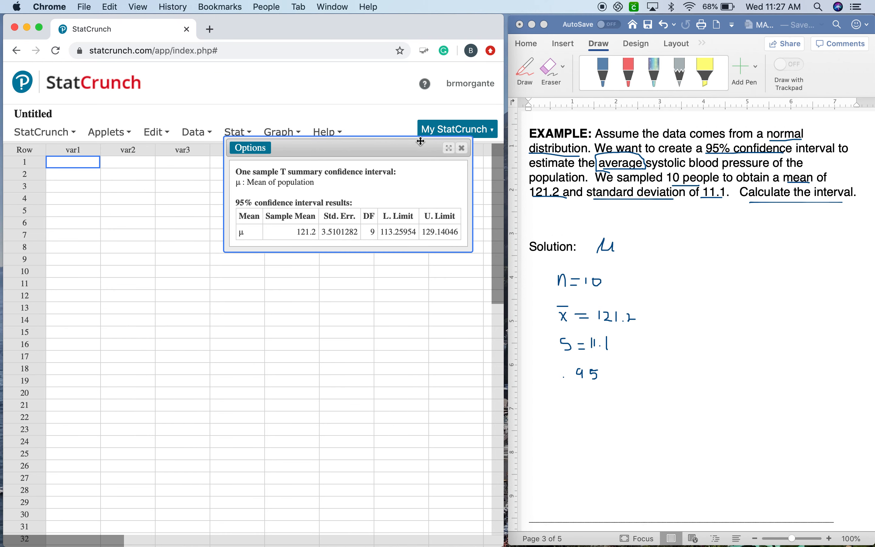
left_click_drag(419, 150, 346, 177)
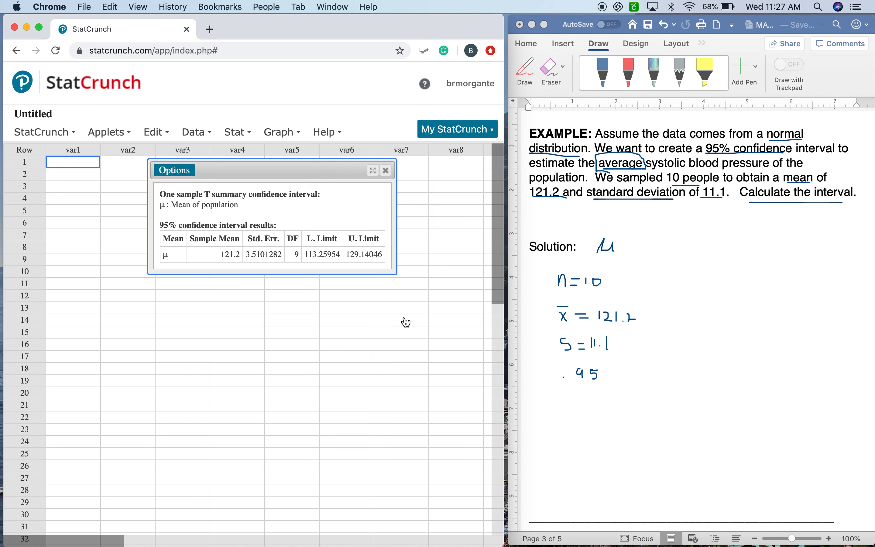
left_click_drag(305, 254, 386, 255)
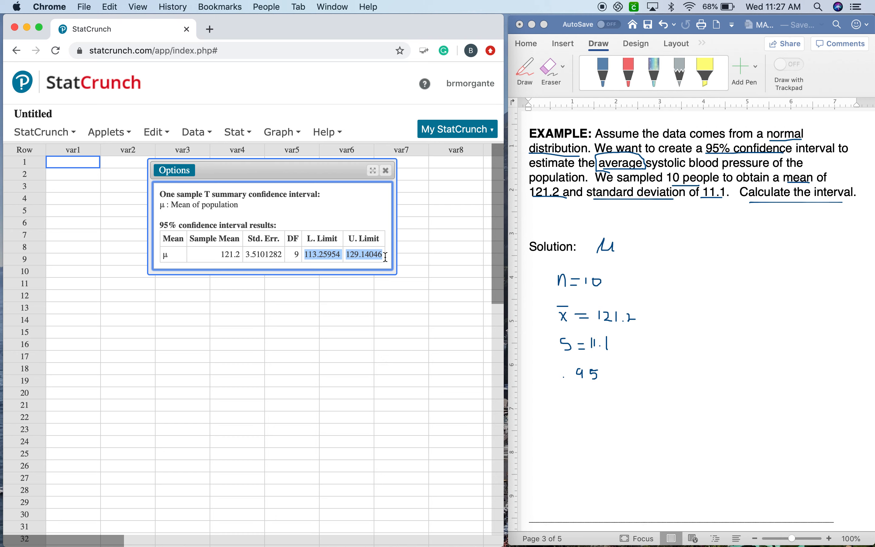
Switch to Word, stop drawing to begin the solution text with "W", and move the handwritten μ below the .95 note
left_click(582, 248)
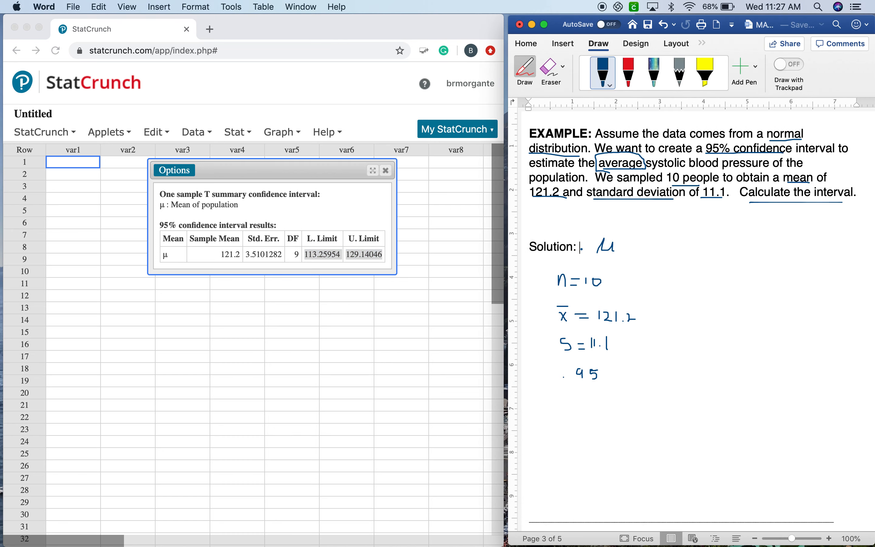
left_click(604, 71)
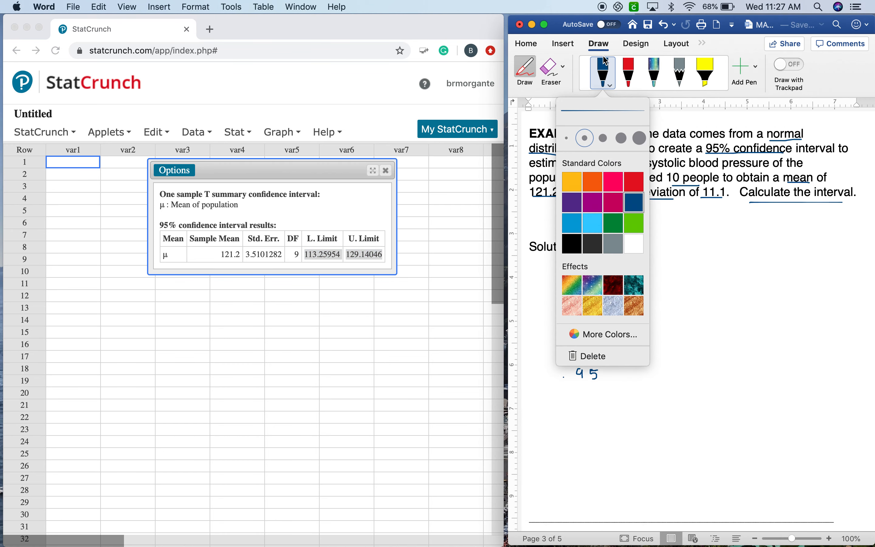
left_click(525, 71)
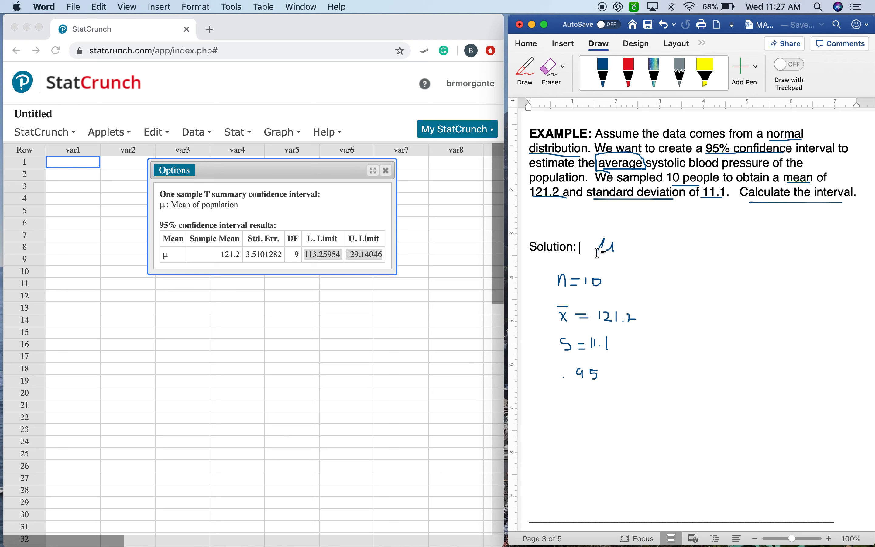
type("W")
mouse_move(606, 247)
left_mouse_down()
mouse_move(634, 322)
mouse_move(628, 422)
left_mouse_up()
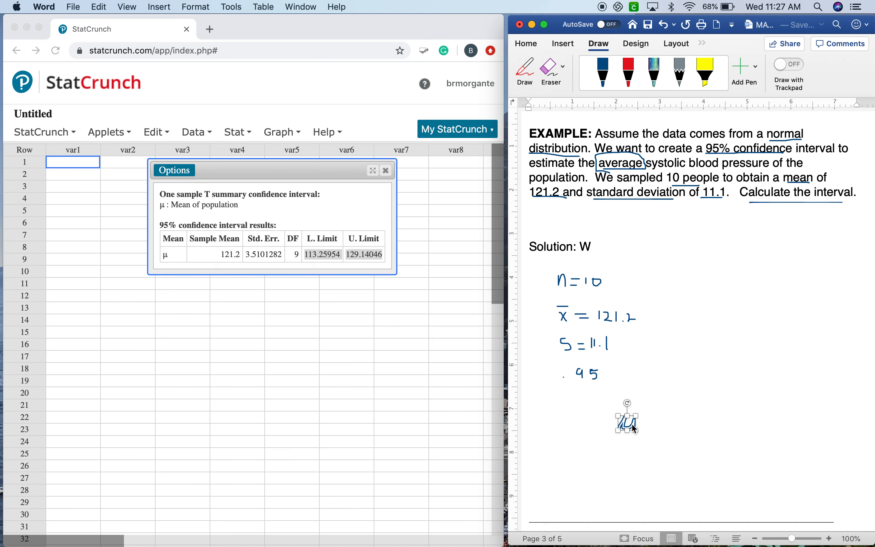
Continue the solution line so that it begins "We are 95% confident"
left_click(609, 245)
type("e are 9")
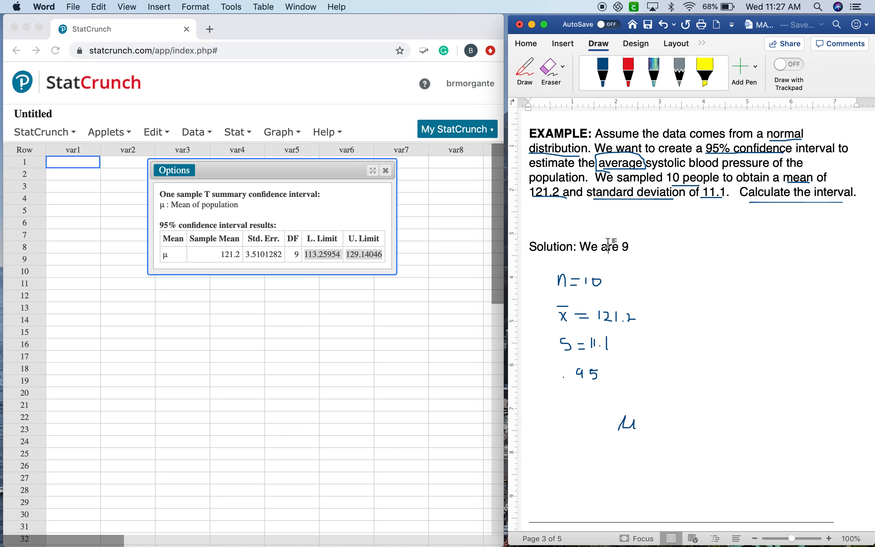
type("5%")
key("BackSpace")
key("BackSpace")
key("BackSpace")
key("BackSpace")
type("a")
key("Right")
key("Right")
key("Right")
key("Right")
type("5% condi")
key("BackSpace")
key("BackSpace")
type("fiden")
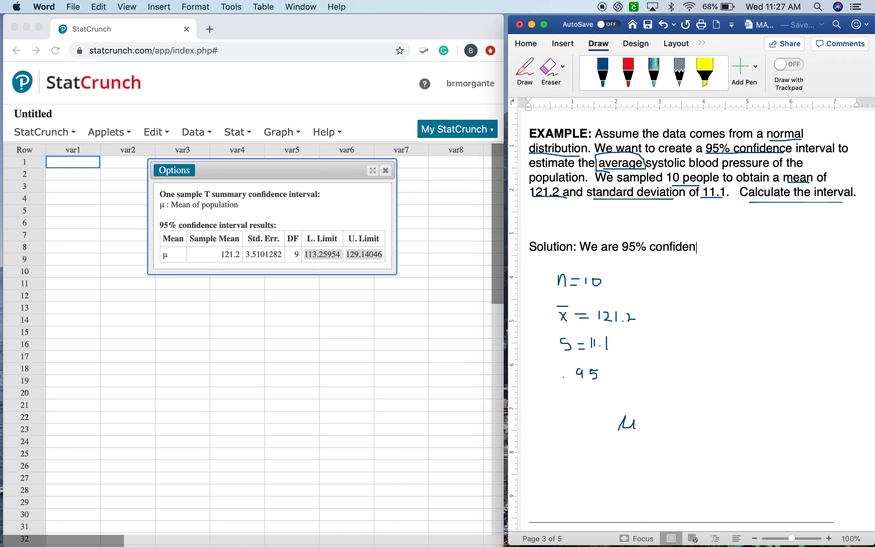
type("t that the populat")
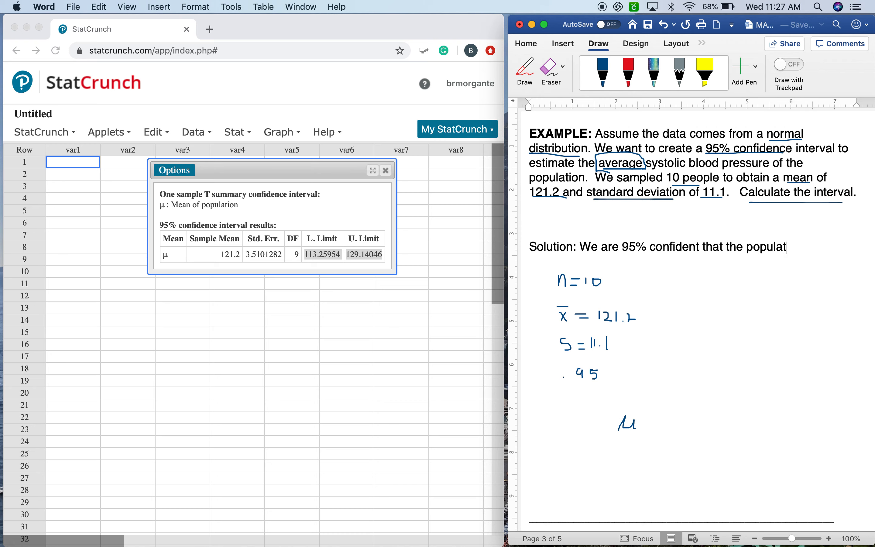
Continue the solution sentence with "that the population average systolic blood pressure is"
type("ion average syst")
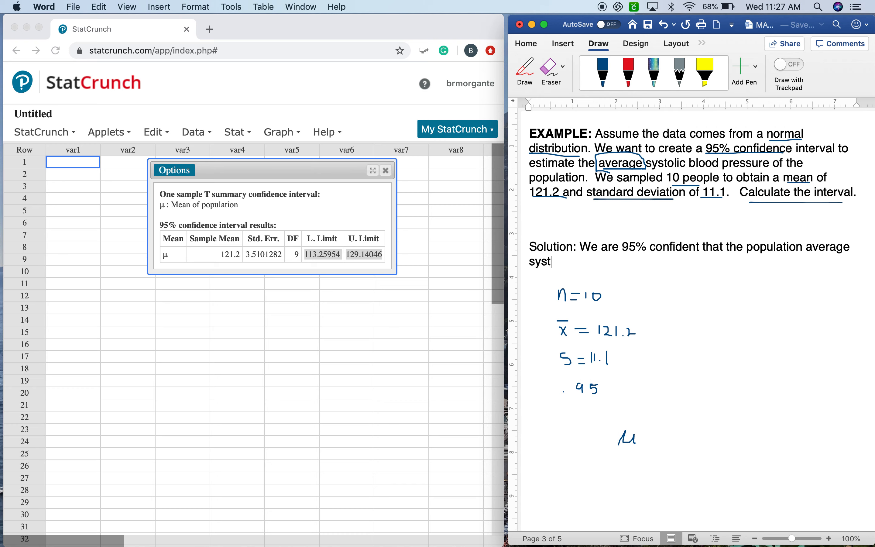
type("olic blood pressure is. betwe")
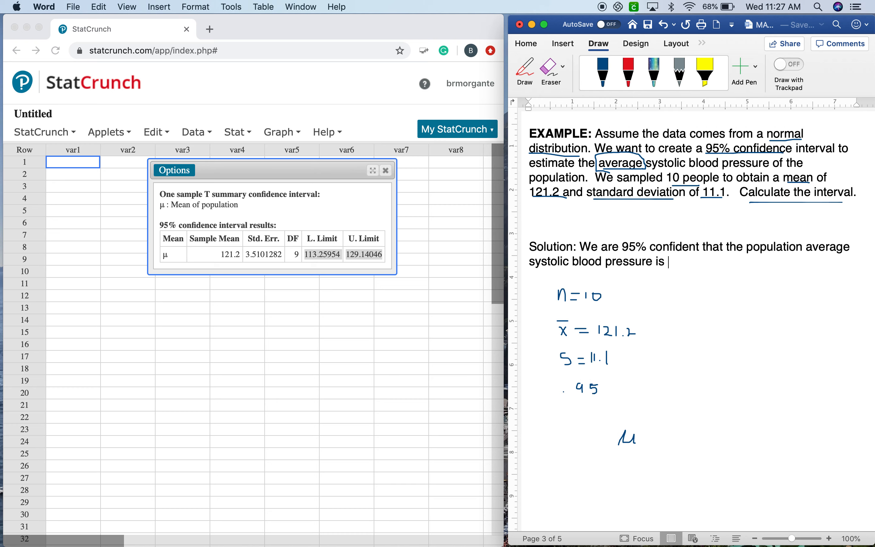
key("BackSpace")
key("BackSpace")
key("BackSpace")
key("BackSpace")
key("BackSpace")
key("BackSpace")
key("BackSpace")
Finish the solution sentence with the rounded interval "between 113.3 and 129.1"
type("between ")
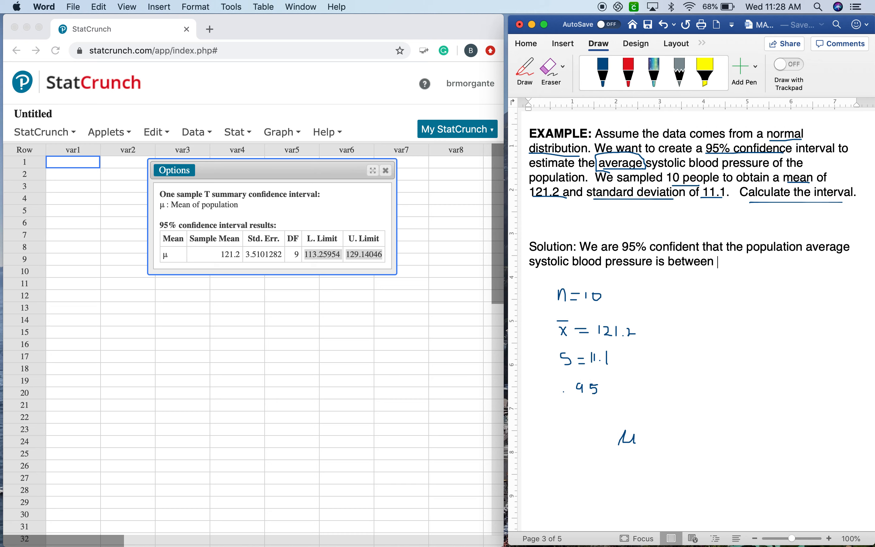
type("113.3 and 129.1")
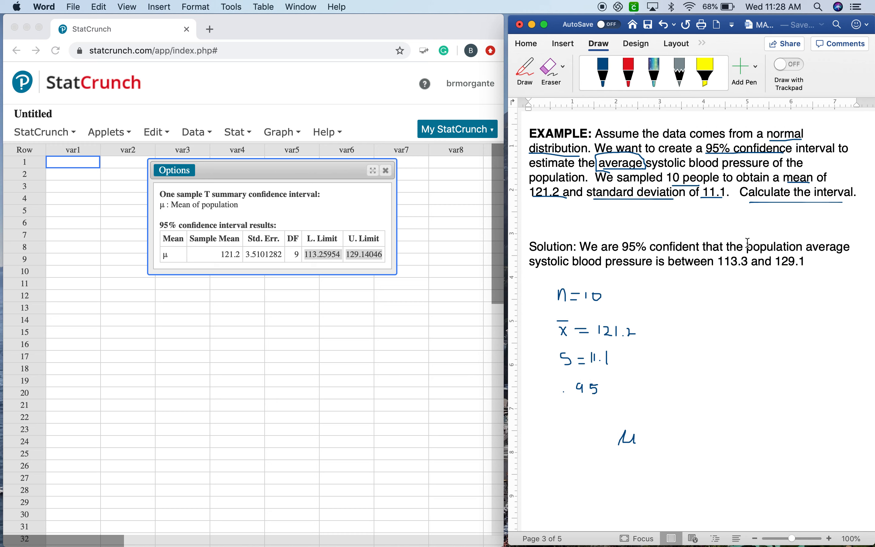
Review the phrase "population average" and the interval "113.3 and 129.1" in the solution sentence by selecting each
left_click_drag(747, 244, 840, 249)
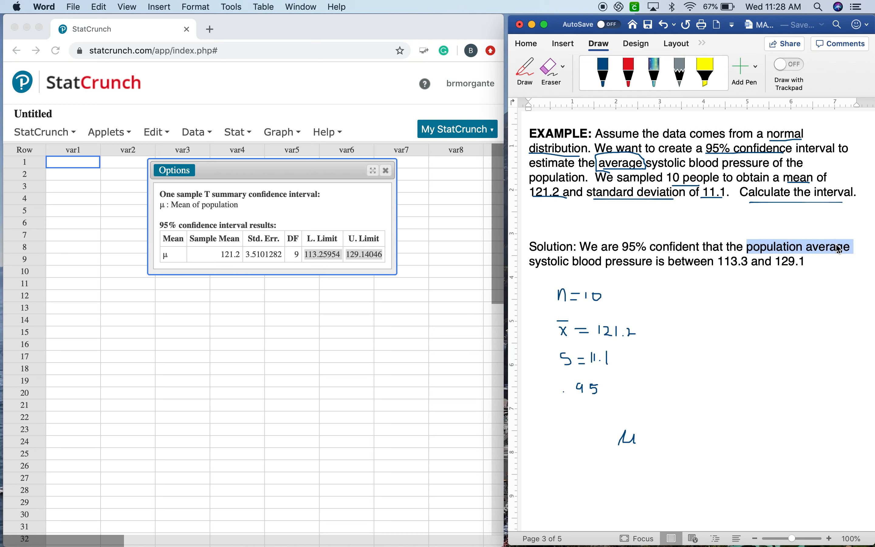
left_click(839, 249)
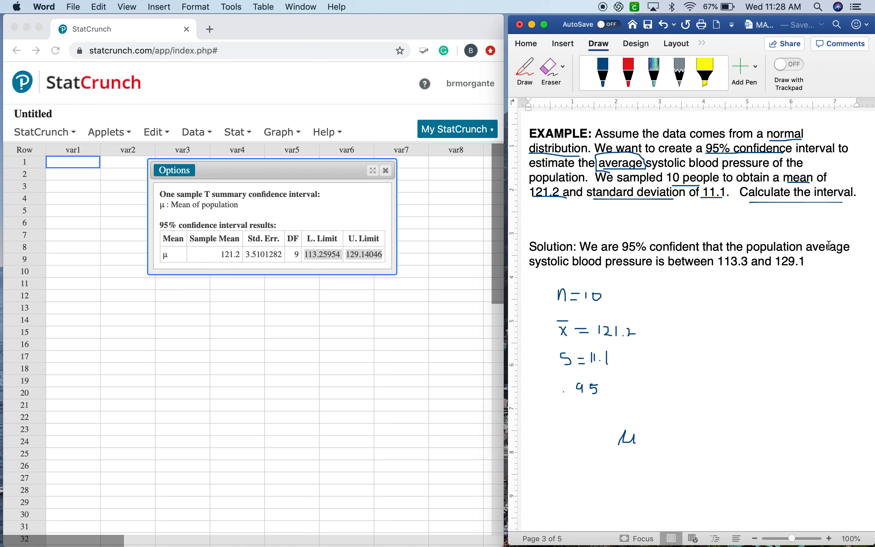
left_click(721, 261)
left_click_drag(721, 262, 805, 262)
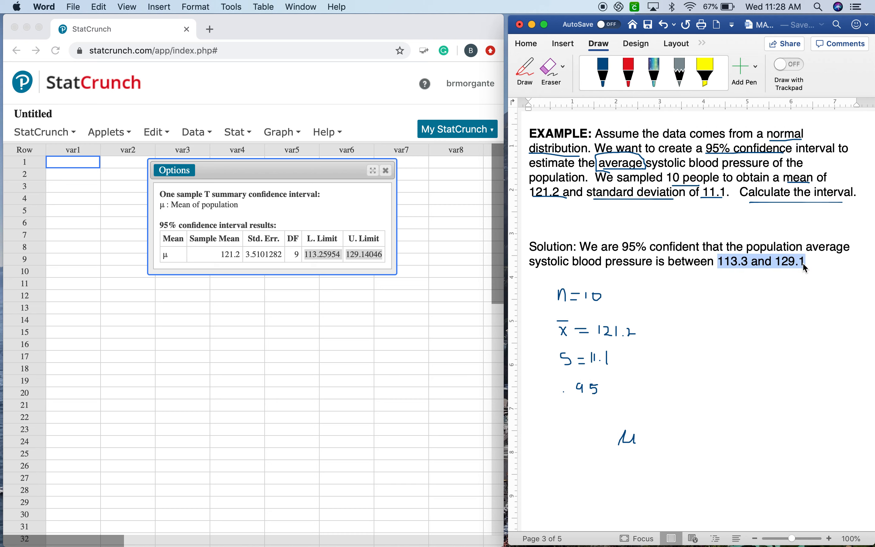
left_click(801, 270)
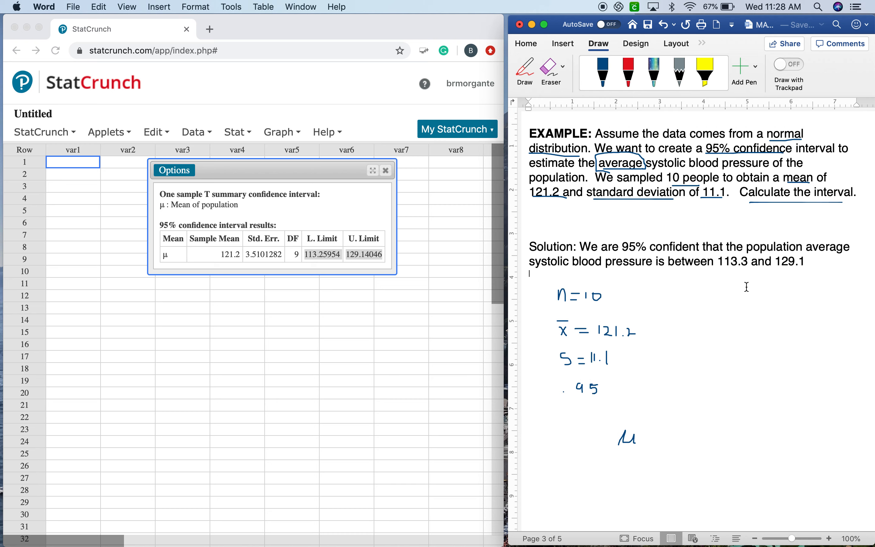